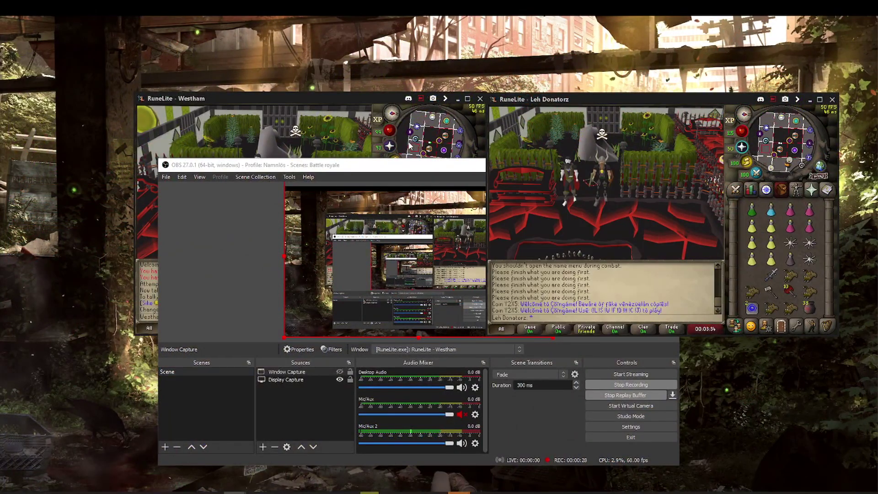
Step: Raise OBS above the RuneLite clients so its full preview is visible
{"action": "left_click", "coordinate": [409, 146]}
{"action": "left_click", "coordinate": [546, 418]}
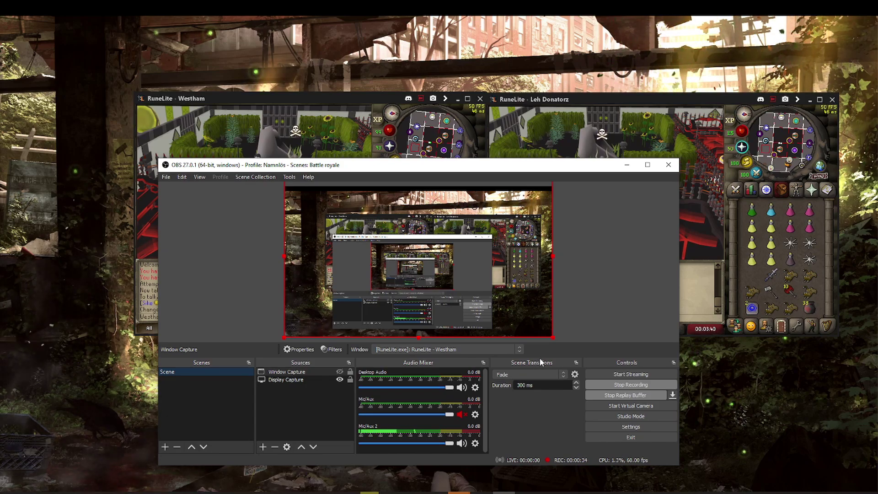
Step: Create an empty scene with the default name Scene 2, adding no sources
{"action": "left_click", "coordinate": [165, 446]}
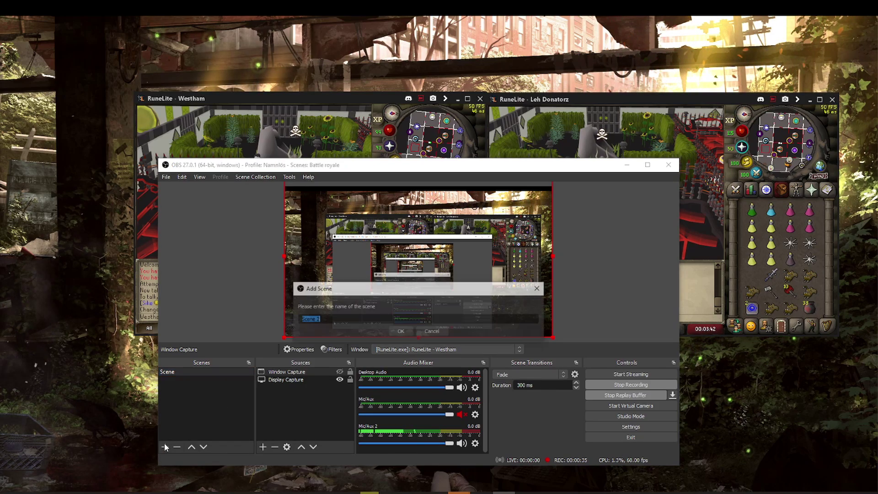
{"action": "left_click", "coordinate": [402, 332]}
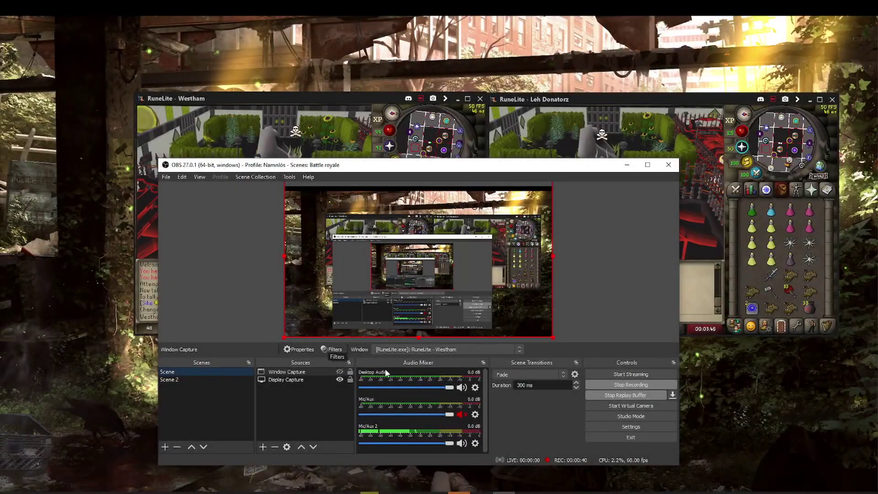
{"action": "left_click", "coordinate": [264, 447]}
{"action": "left_click", "coordinate": [263, 449]}
{"action": "left_click", "coordinate": [264, 449]}
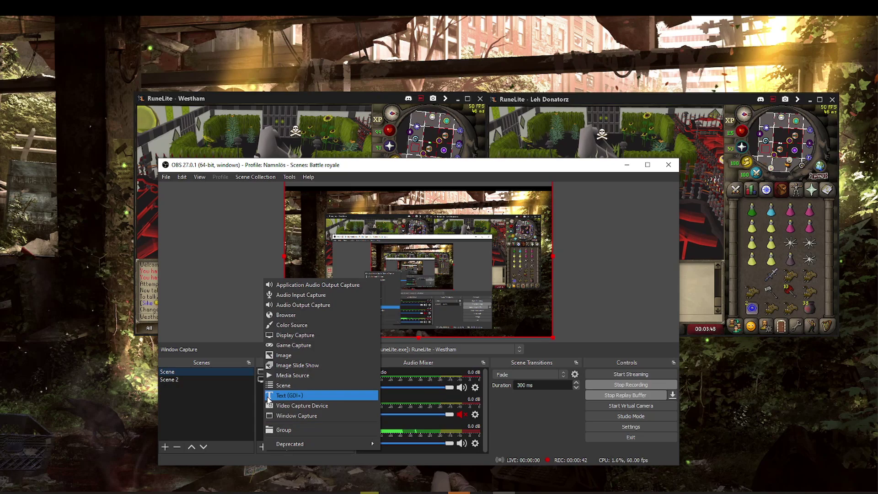
{"action": "left_click", "coordinate": [257, 394]}
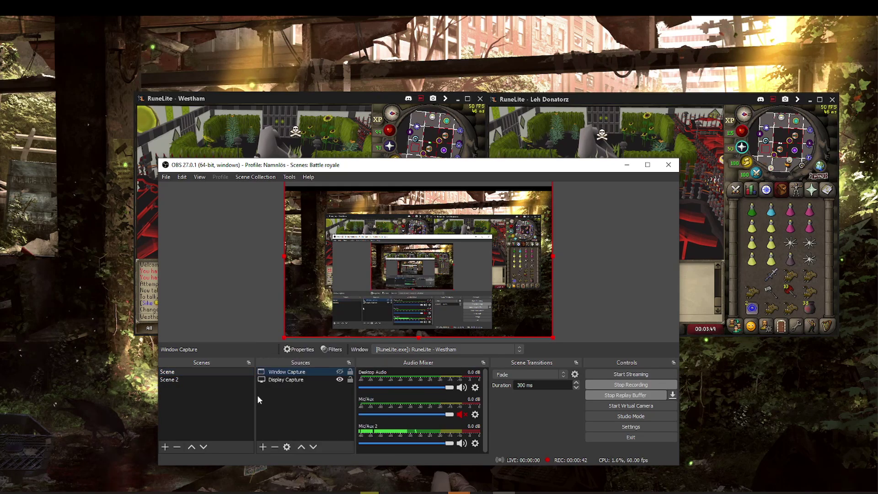
{"action": "right_click", "coordinate": [208, 371]}
{"action": "left_click", "coordinate": [191, 367]}
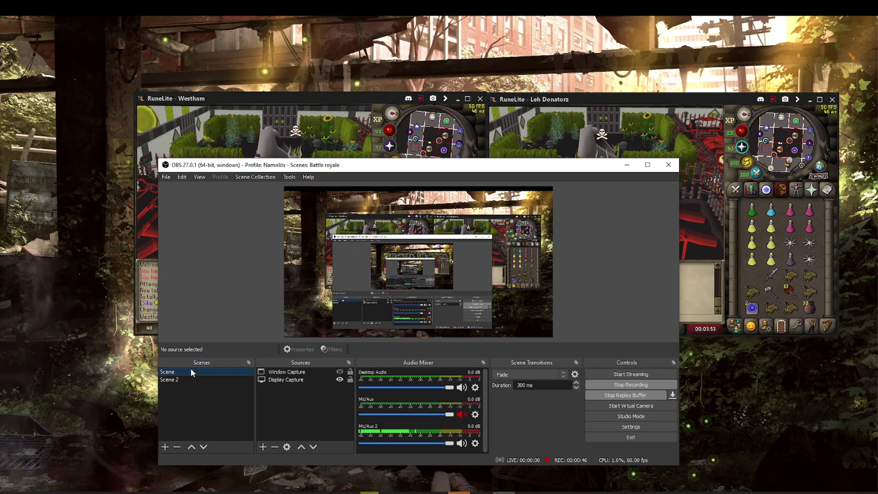
Step: Remove the old Window Capture source from Scene
{"action": "left_click", "coordinate": [270, 371]}
{"action": "right_click", "coordinate": [279, 372]}
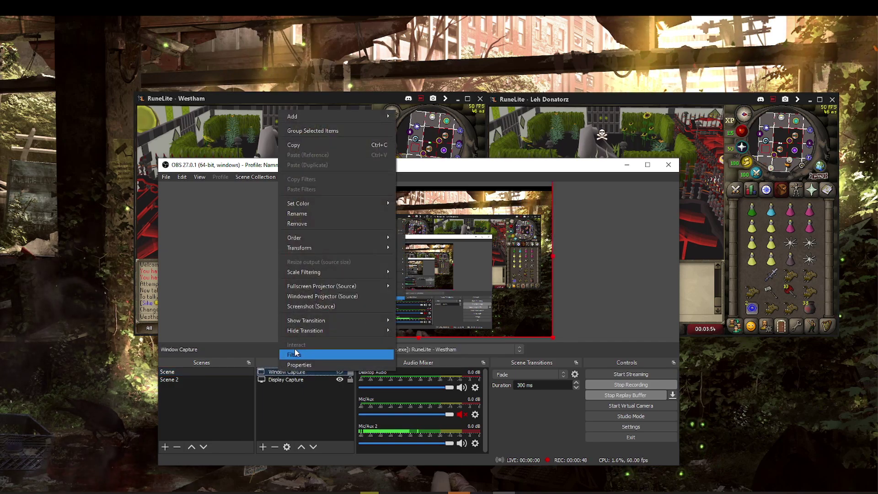
{"action": "left_click", "coordinate": [311, 221]}
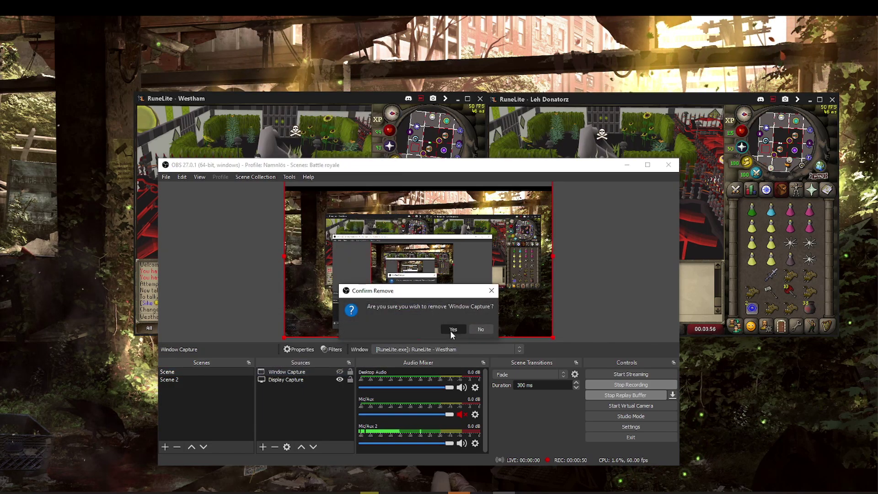
{"action": "left_click", "coordinate": [450, 330]}
Step: Add a Window Capture of the first RuneLite client with 'Window title must match' and Capture Cursor
{"action": "left_click", "coordinate": [263, 447]}
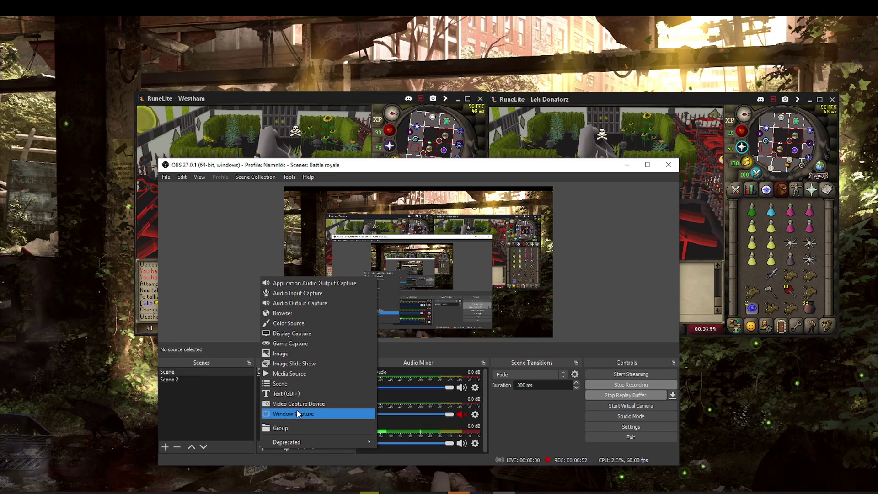
{"action": "left_click", "coordinate": [312, 412]}
{"action": "left_click", "coordinate": [445, 380]}
{"action": "left_click", "coordinate": [442, 370]}
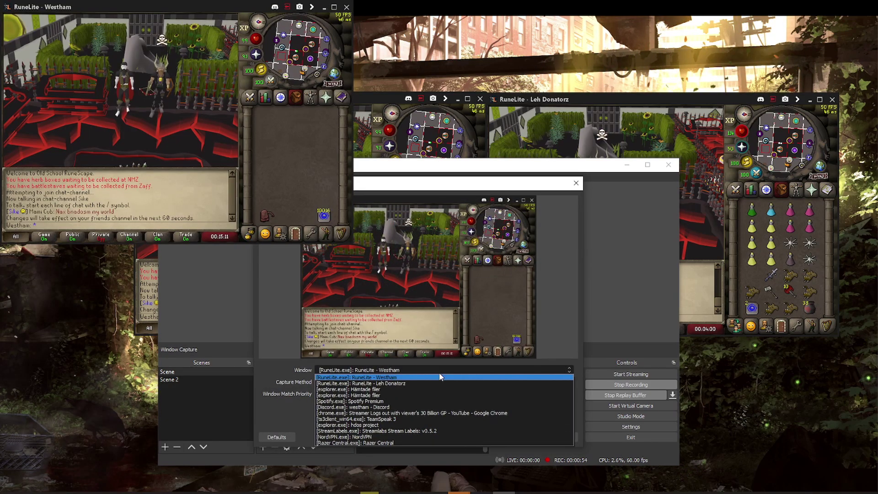
{"action": "left_click", "coordinate": [427, 377]}
{"action": "left_click", "coordinate": [418, 396]}
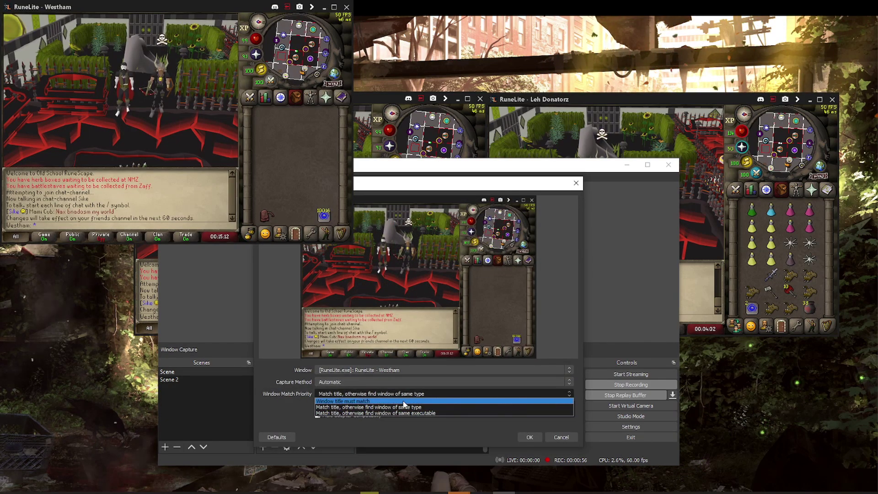
{"action": "left_click", "coordinate": [403, 402]}
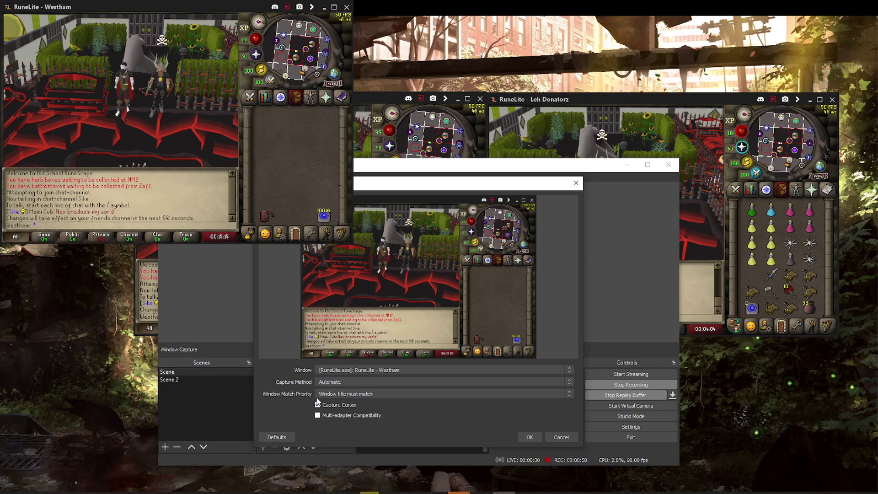
{"action": "left_click", "coordinate": [317, 404]}
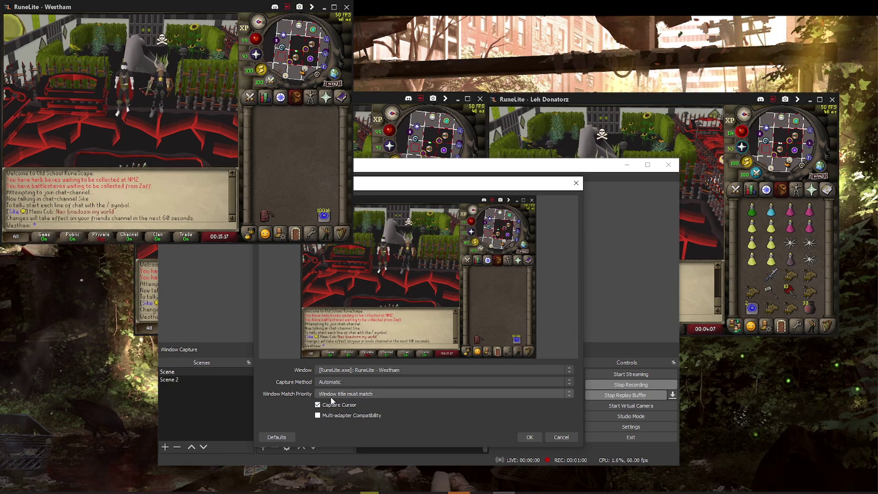
{"action": "left_click", "coordinate": [529, 437]}
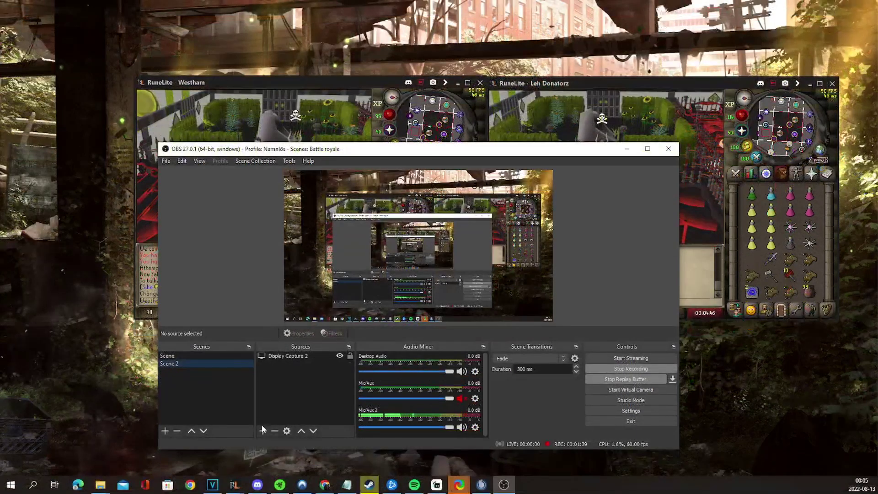
Step: Add Window Capture 2 of the second RuneLite client to Scene 2, set to 'Window title must match'
{"action": "left_click", "coordinate": [262, 431]}
{"action": "left_click", "coordinate": [303, 398]}
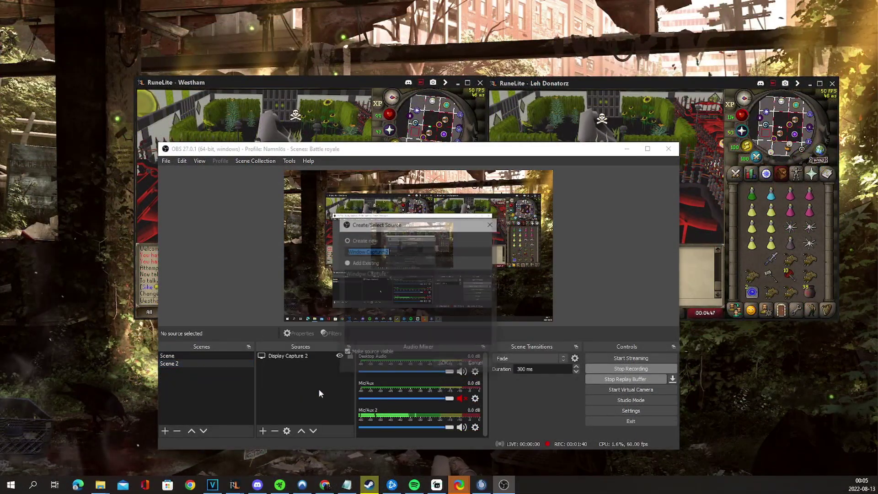
{"action": "left_click", "coordinate": [470, 365]}
{"action": "left_click", "coordinate": [429, 353]}
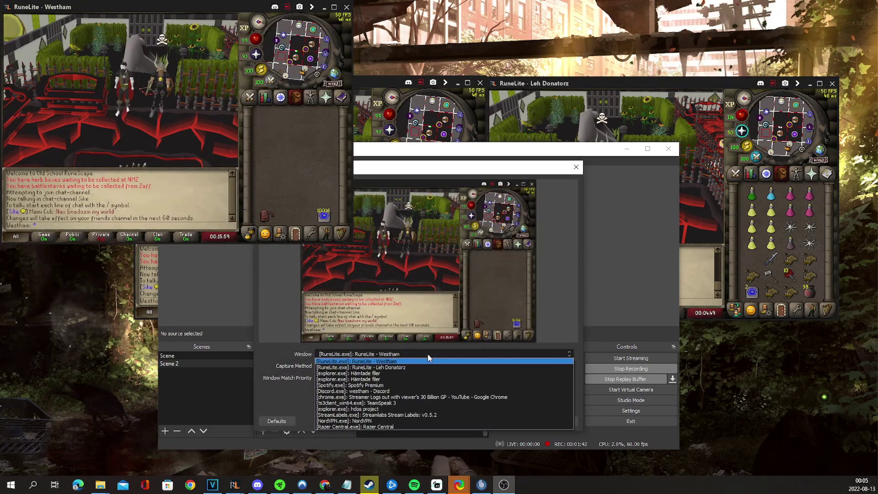
{"action": "left_click", "coordinate": [426, 352]}
{"action": "left_click", "coordinate": [426, 352]}
{"action": "left_click", "coordinate": [410, 372]}
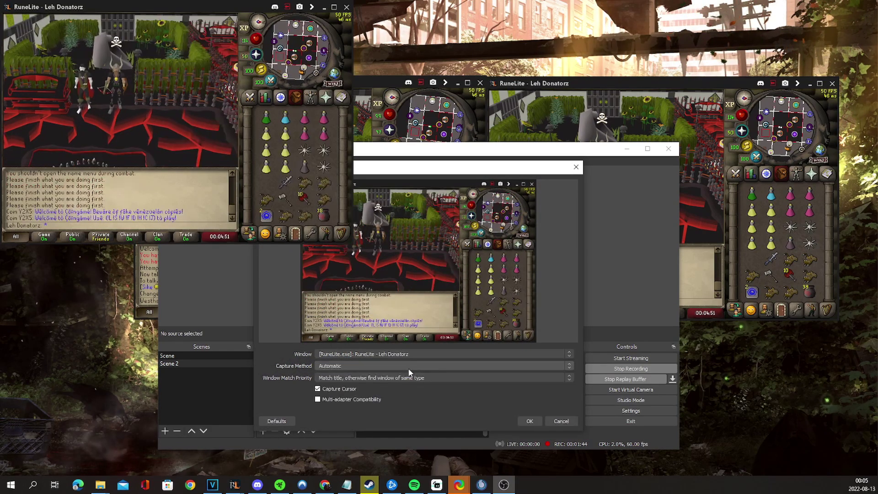
{"action": "left_click", "coordinate": [383, 379]}
{"action": "left_click", "coordinate": [344, 370]}
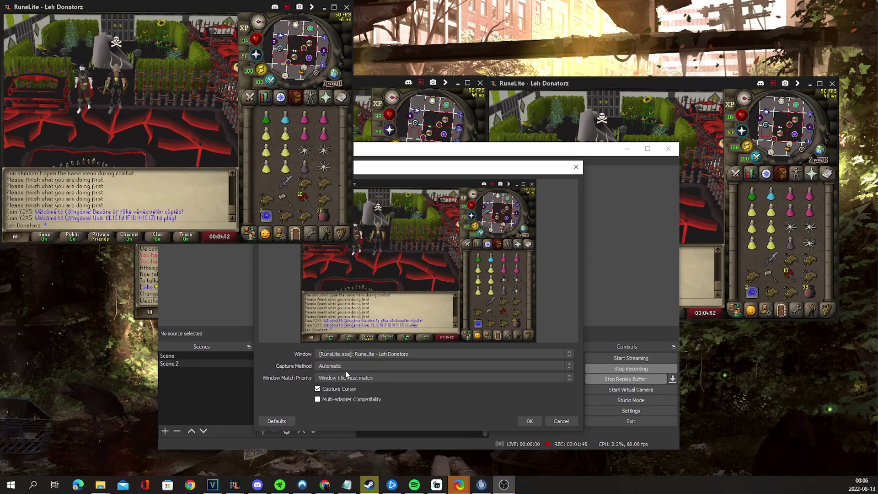
{"action": "left_click", "coordinate": [529, 420]}
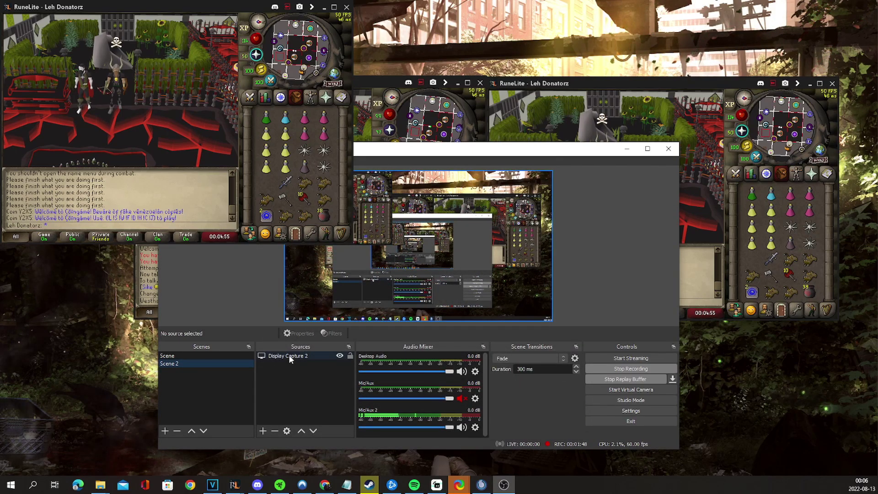
{"action": "left_click", "coordinate": [289, 359]}
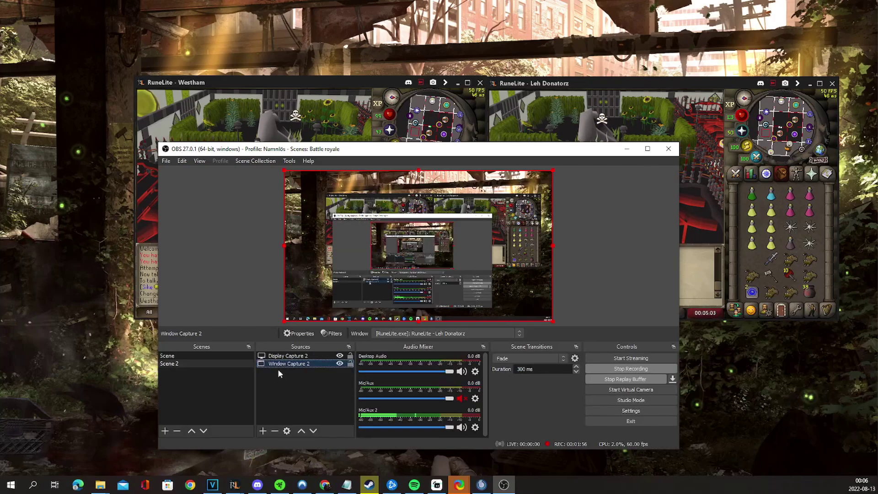
Step: Open Tools > Automatic Scene Switcher and remove the existing first-client rule
{"action": "left_click", "coordinate": [266, 160]}
{"action": "mouse_move", "coordinate": [291, 168]}
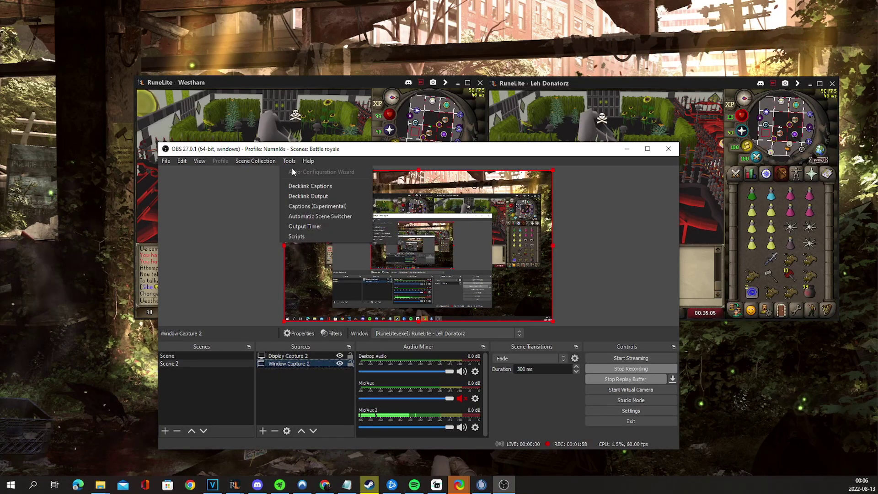
{"action": "left_click", "coordinate": [316, 218]}
{"action": "left_click_drag", "start_coordinate": [393, 167], "coordinate": [671, 149]}
{"action": "left_click", "coordinate": [435, 152]}
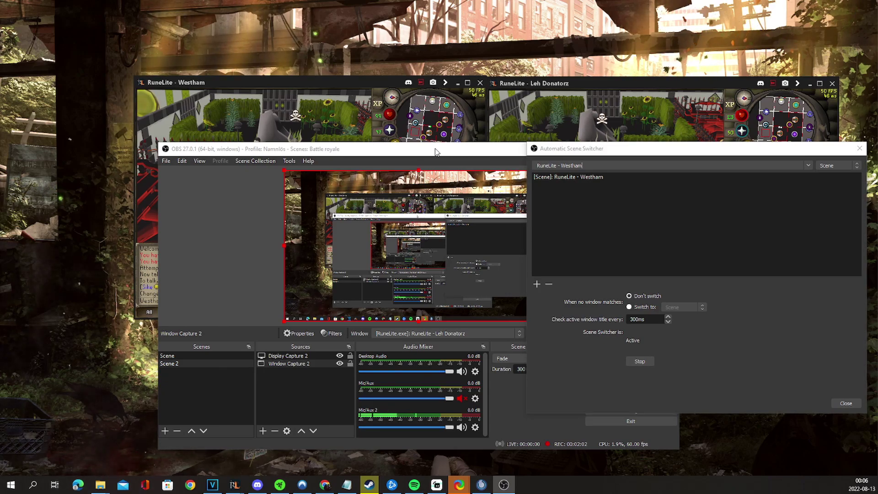
{"action": "left_click_drag", "start_coordinate": [610, 149], "coordinate": [558, 137]}
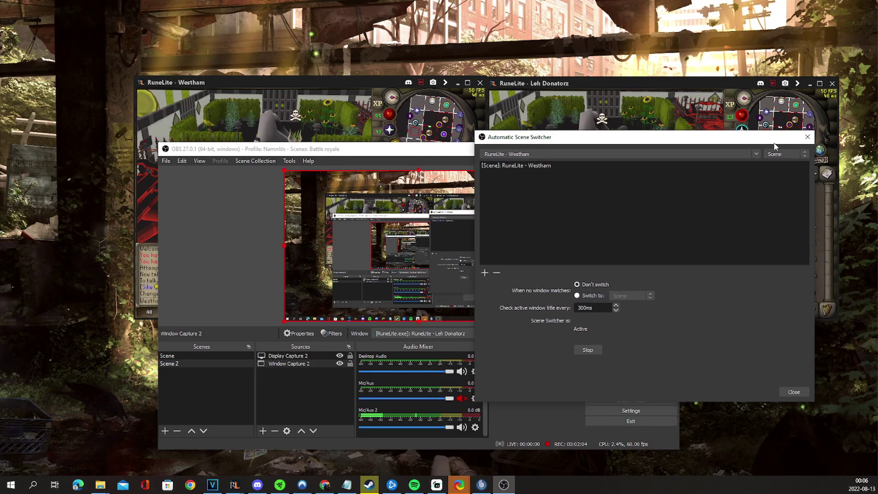
{"action": "left_click", "coordinate": [753, 155]}
{"action": "left_click", "coordinate": [753, 159]}
{"action": "left_click", "coordinate": [783, 155]}
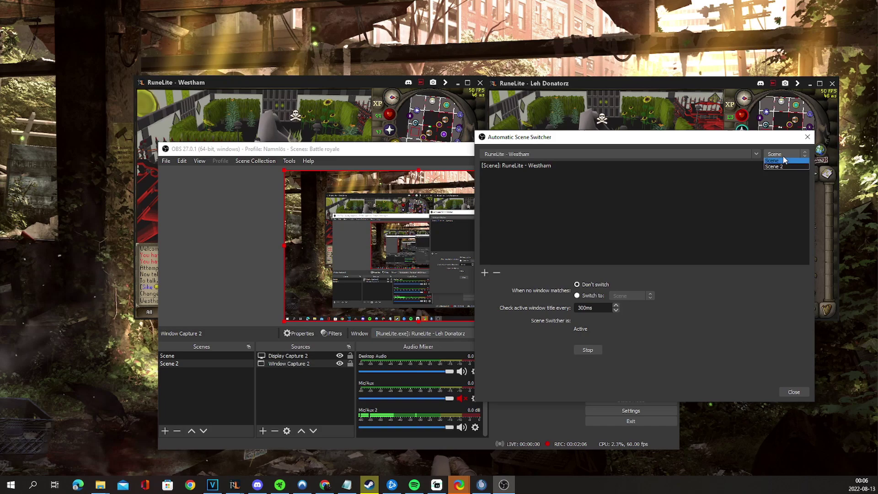
{"action": "left_click", "coordinate": [773, 157]}
{"action": "left_click", "coordinate": [496, 272]}
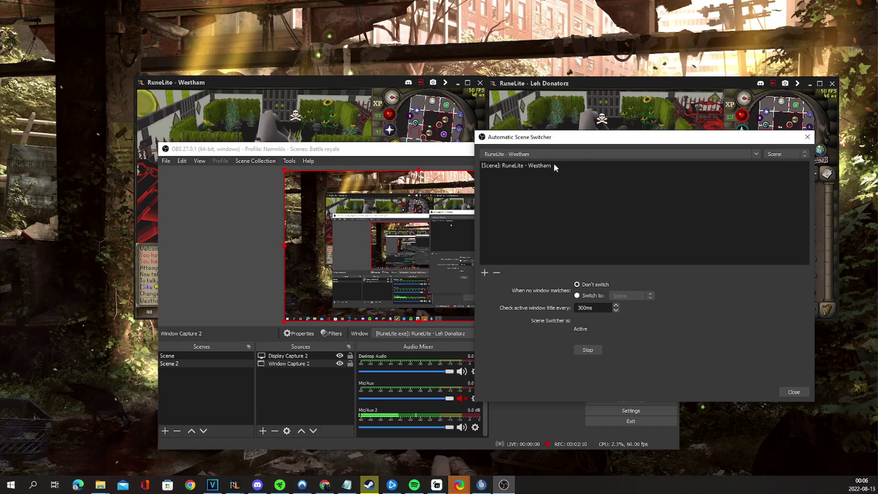
Step: Add a switcher rule mapping the second RuneLite client window to Scene 2
{"action": "left_click", "coordinate": [753, 153]}
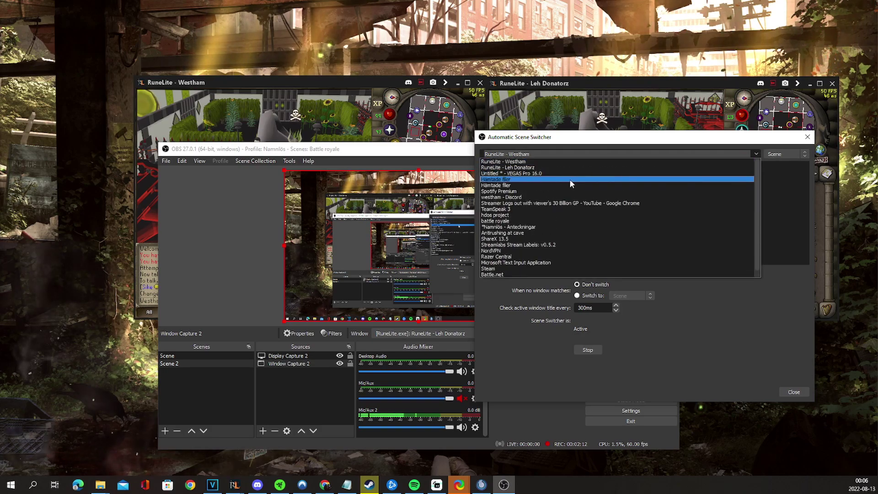
{"action": "left_click", "coordinate": [571, 168]}
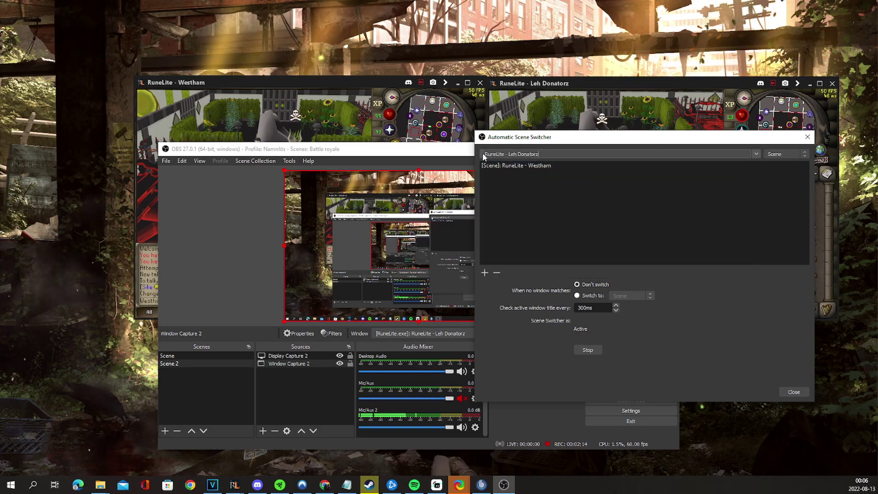
{"action": "left_click", "coordinate": [780, 154]}
{"action": "left_click", "coordinate": [772, 168]}
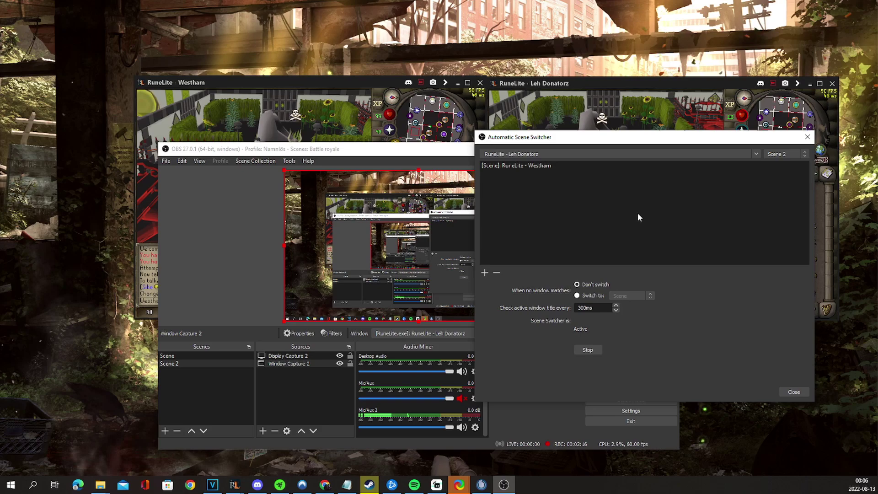
{"action": "left_click", "coordinate": [484, 273]}
{"action": "left_click", "coordinate": [584, 350]}
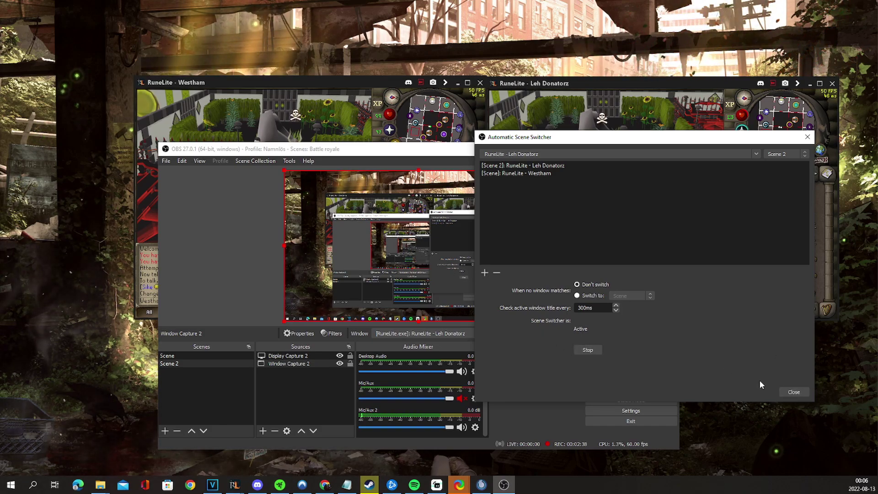
Step: Close the switcher, focus the second RuneLite client, then return to OBS to see the scene change
{"action": "left_click", "coordinate": [794, 391]}
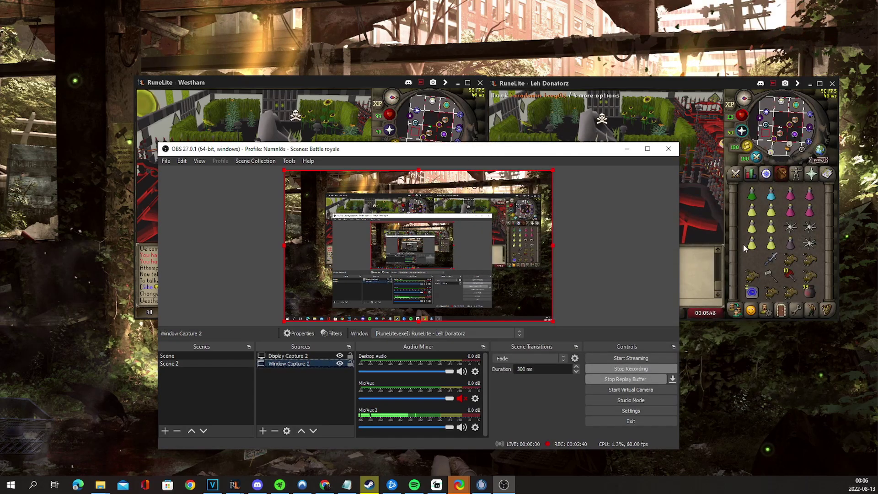
{"action": "right_click", "coordinate": [733, 208]}
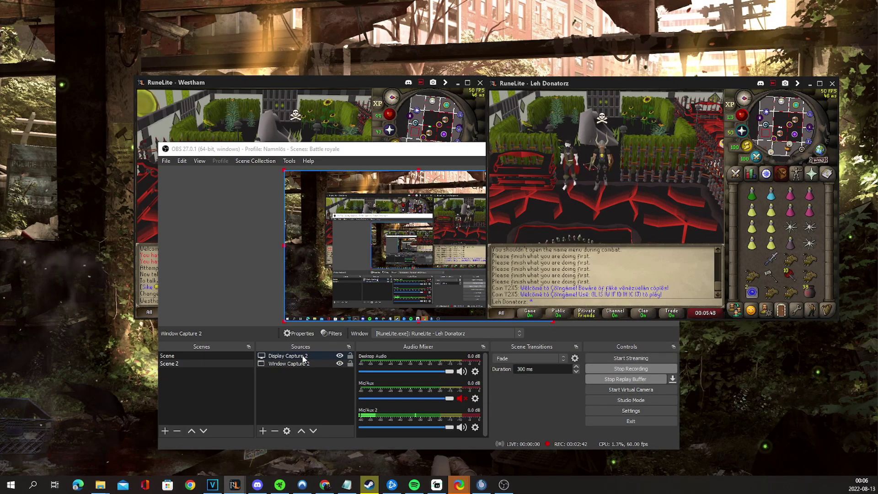
{"action": "left_click", "coordinate": [385, 171]}
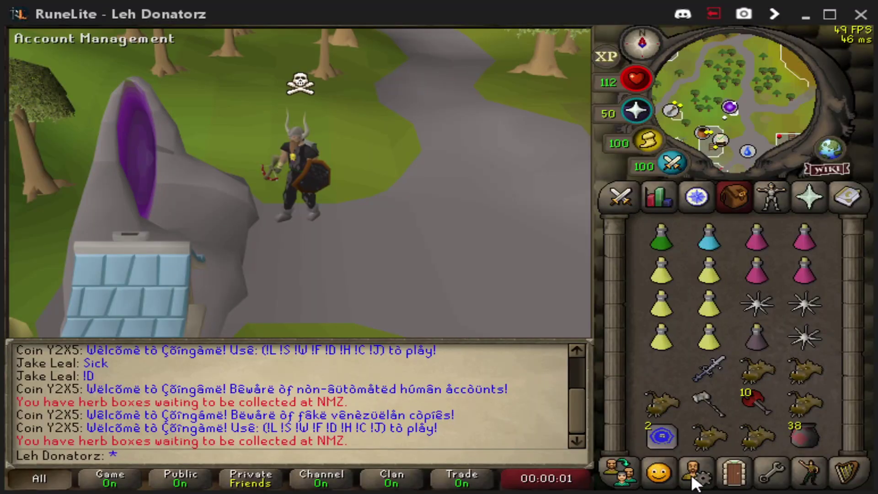
Step: Use Account Management's Name Changer to look up and submit a new display name
{"action": "left_click", "coordinate": [694, 475]}
{"action": "left_click", "coordinate": [330, 249]}
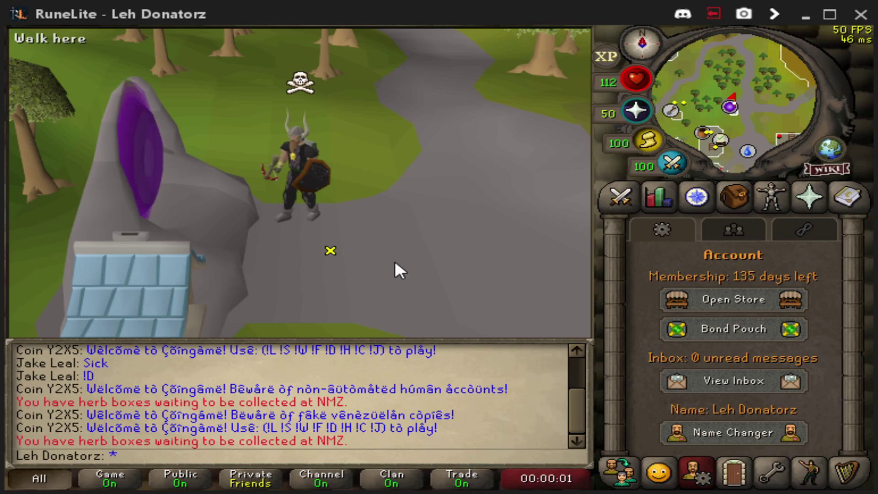
{"action": "left_click", "coordinate": [714, 433]}
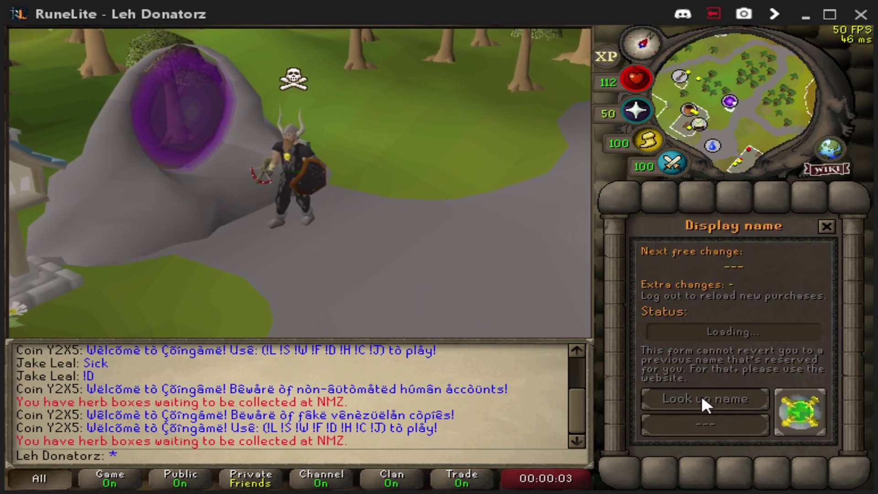
{"action": "left_click", "coordinate": [706, 403]}
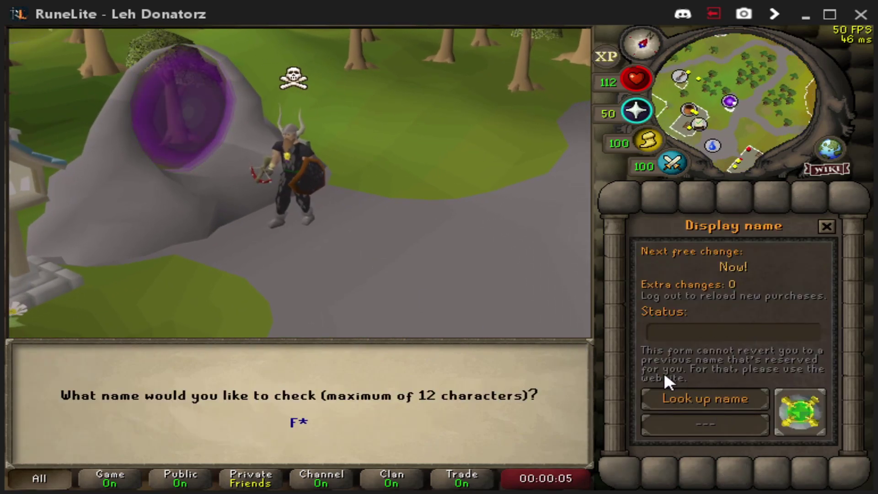
{"action": "type", "text": "Freddy 4"}
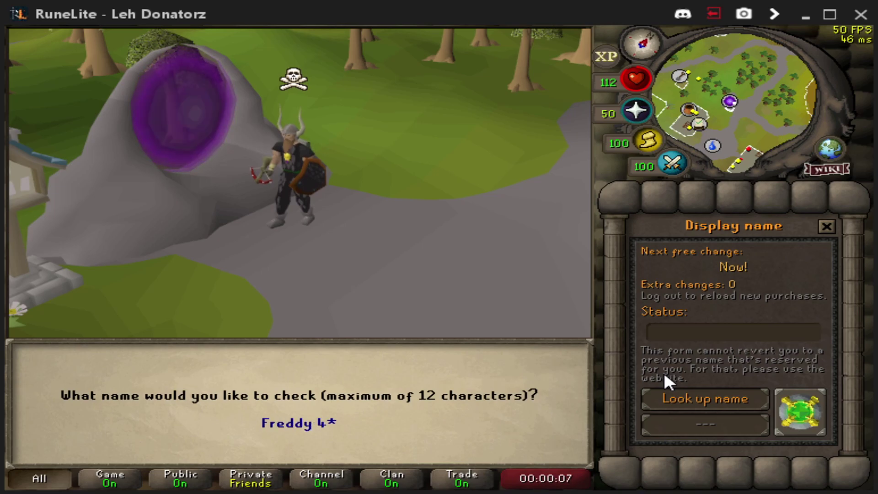
{"action": "type", "text": "67"}
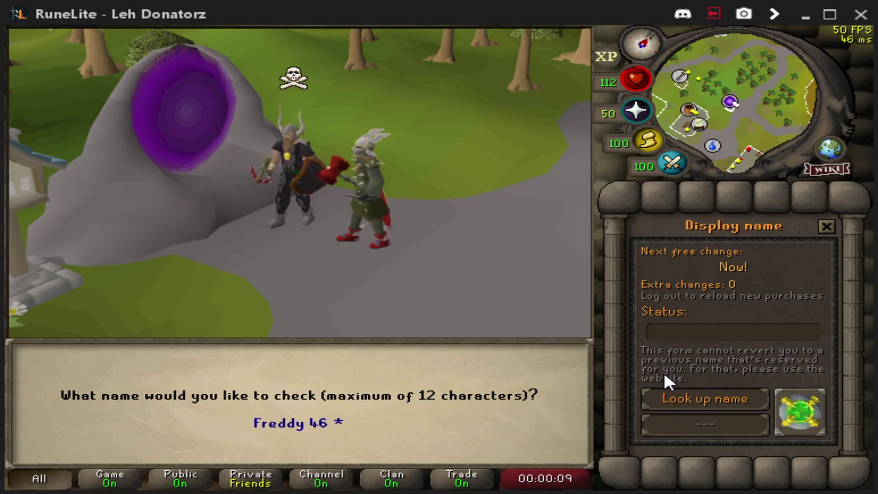
{"action": "right_click", "coordinate": [344, 202]}
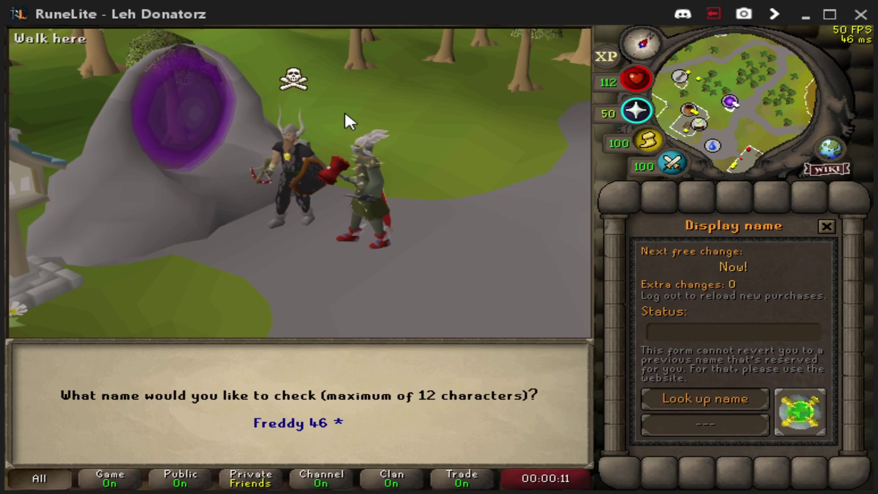
{"action": "key", "text": "BackSpace"}
{"action": "key", "text": "BackSpace"}
{"action": "key", "text": "BackSpace"}
{"action": "key", "text": "BackSpace"}
{"action": "key", "text": "BackSpace"}
{"action": "key", "text": "BackSpace"}
{"action": "key", "text": "BackSpace"}
{"action": "key", "text": "BackSpace"}
{"action": "key", "text": "BackSpace"}
{"action": "key", "text": "BackSpace"}
{"action": "type", "text": "W"}
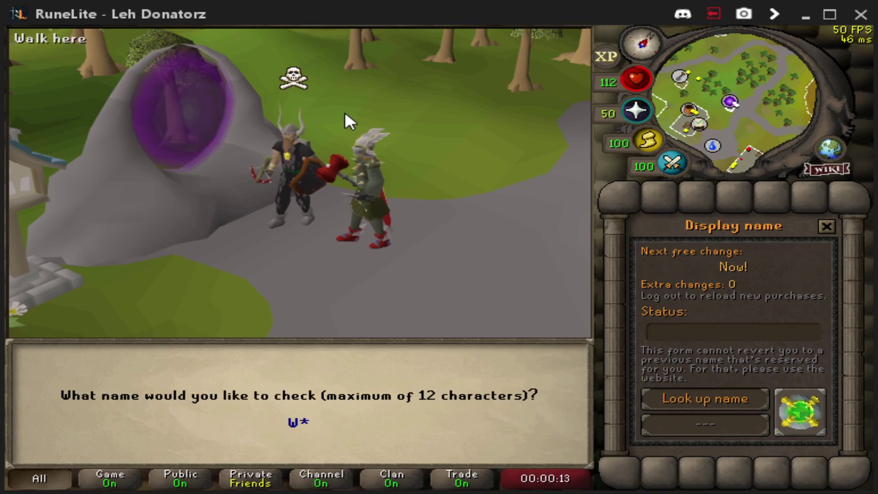
{"action": "type", "text": "Ln to Live"}
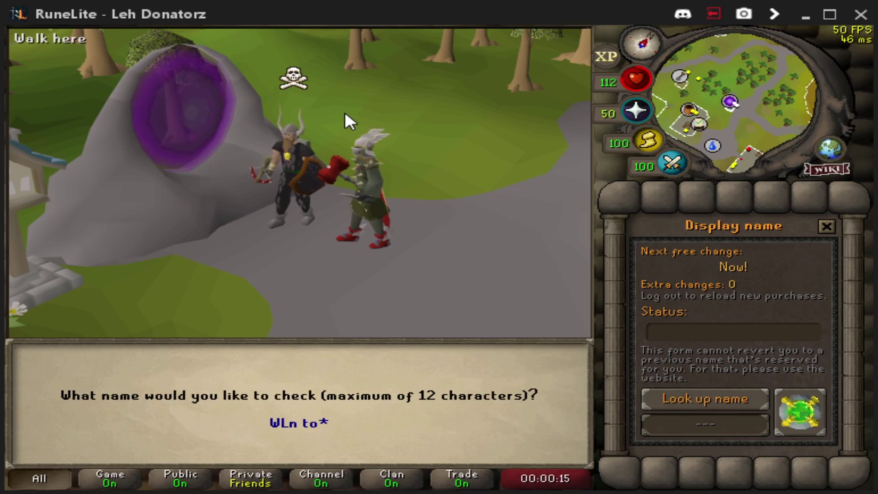
{"action": "key", "text": "Return"}
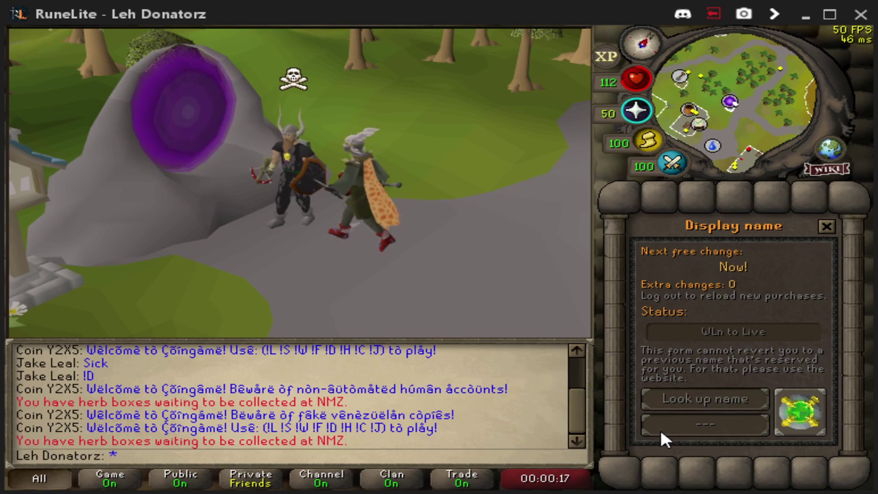
{"action": "left_click", "coordinate": [343, 260]}
{"action": "key", "text": "Escape"}
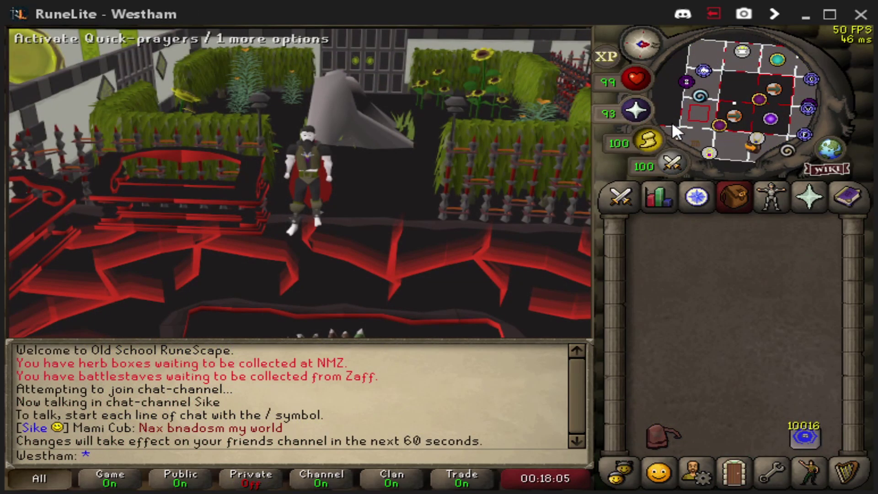
Step: Focus each RuneLite client to check the renamed window title, then return to OBS
{"action": "right_click", "coordinate": [554, 173]}
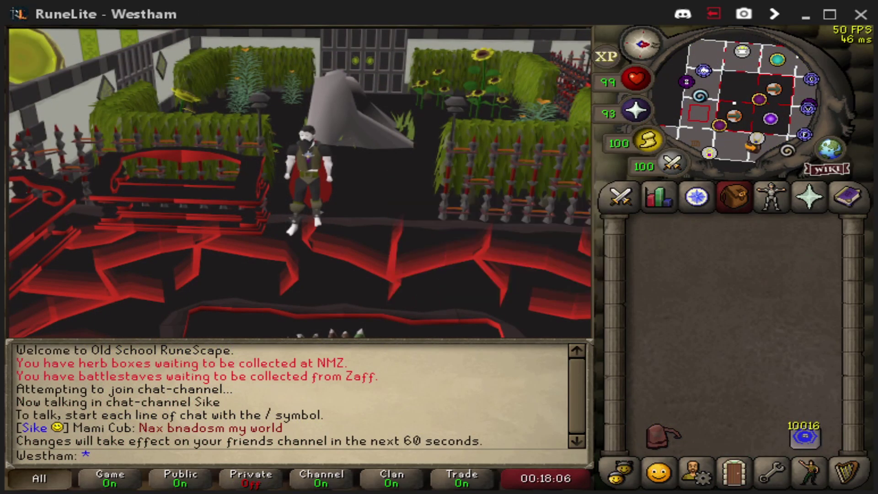
{"action": "right_click", "coordinate": [300, 185]}
{"action": "right_click", "coordinate": [553, 190]}
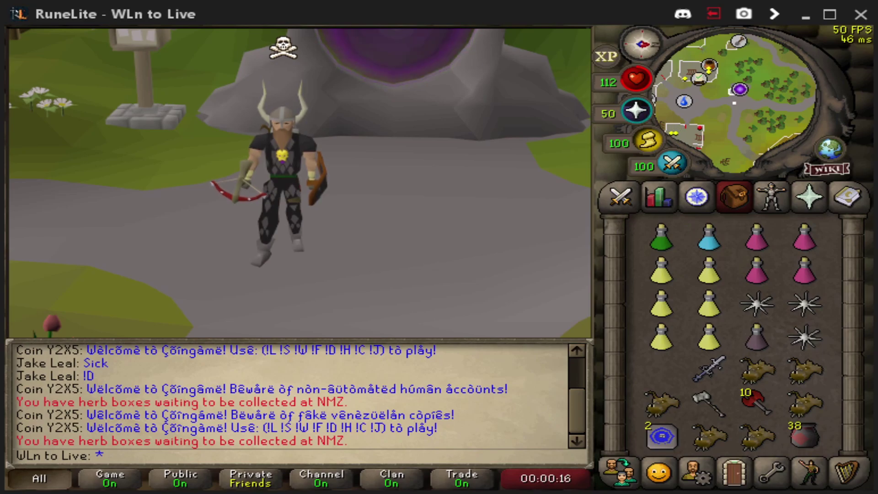
{"action": "left_click", "coordinate": [342, 357]}
Step: Retarget Window Capture 2's properties to the renamed second RuneLite client window
{"action": "left_click_drag", "start_coordinate": [573, 147], "coordinate": [484, 136]}
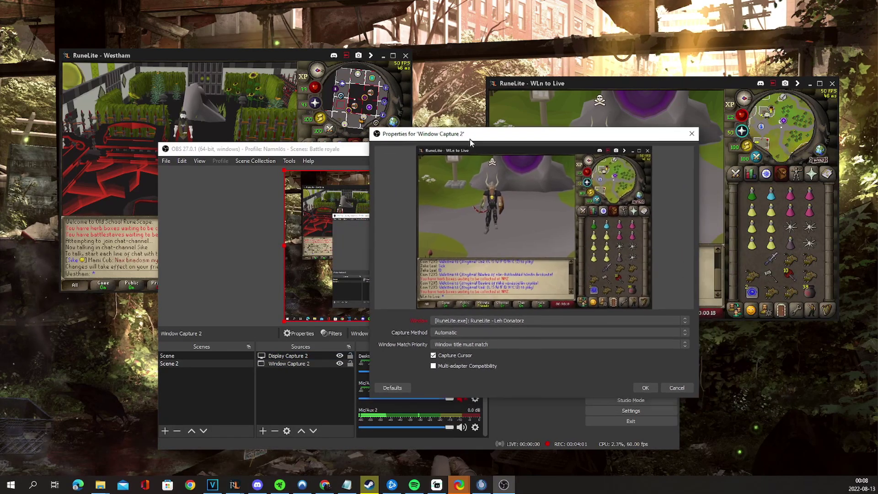
{"action": "left_click", "coordinate": [679, 389]}
{"action": "right_click", "coordinate": [302, 367]}
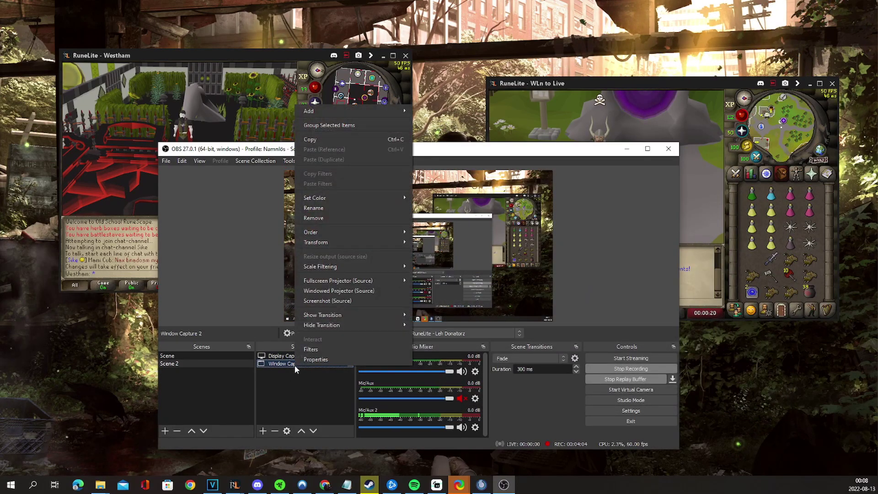
{"action": "left_click", "coordinate": [307, 360]}
{"action": "left_click", "coordinate": [409, 354]}
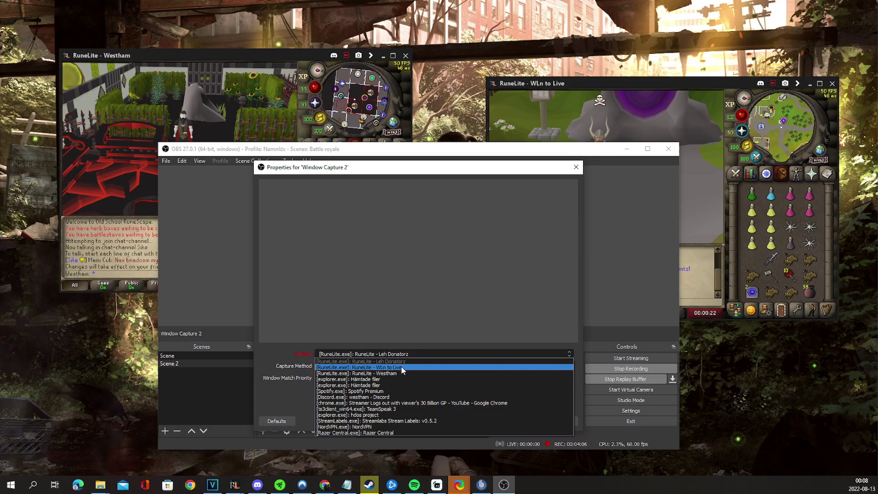
{"action": "left_click", "coordinate": [402, 366]}
{"action": "left_click", "coordinate": [530, 421]}
{"action": "left_click", "coordinate": [255, 161]}
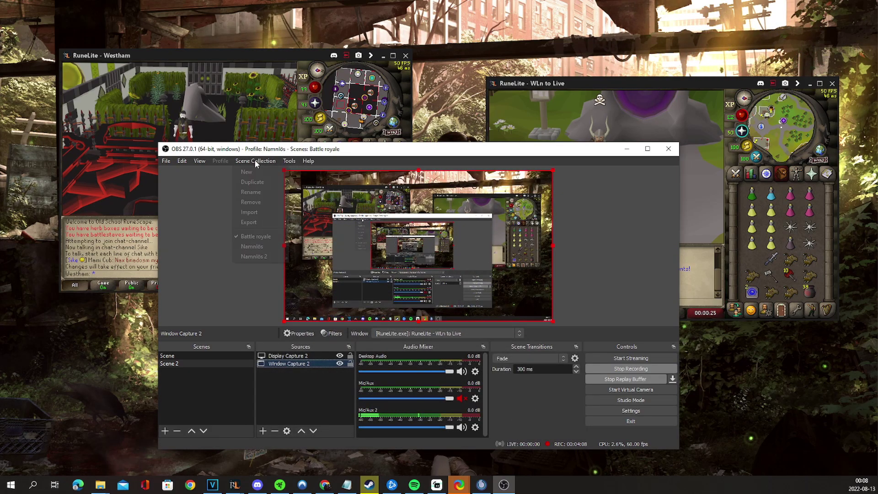
Step: Delete the old-name switcher rule and add one sending the renamed client window to Scene 2
{"action": "left_click", "coordinate": [336, 220]}
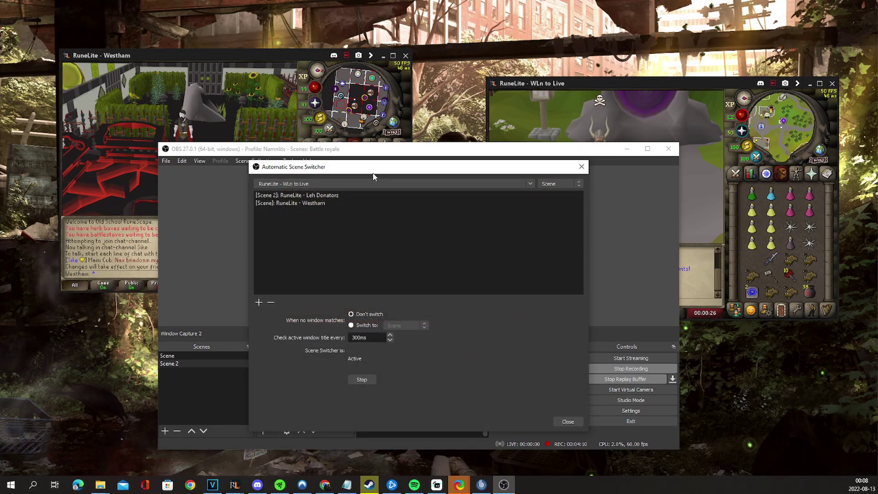
{"action": "left_click_drag", "start_coordinate": [378, 167], "coordinate": [665, 172]}
{"action": "left_click", "coordinate": [559, 309]}
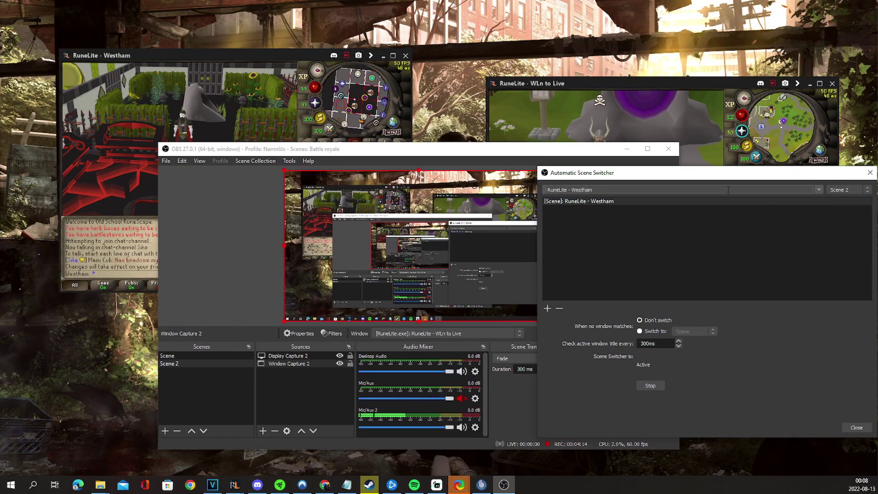
{"action": "left_click", "coordinate": [818, 189]}
{"action": "left_click", "coordinate": [583, 201]}
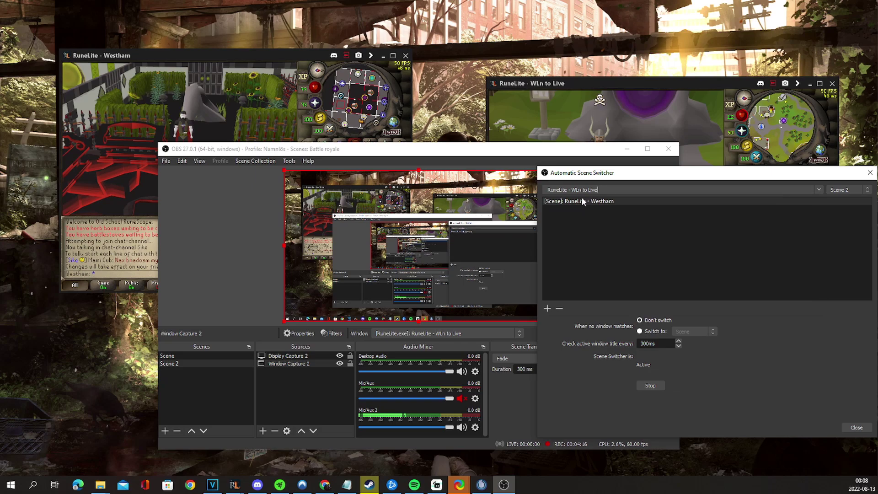
{"action": "left_click", "coordinate": [548, 308]}
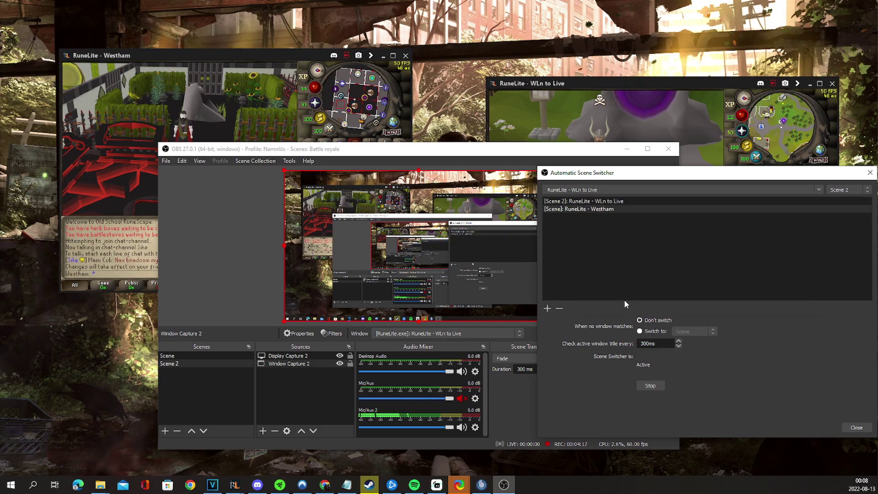
{"action": "left_click", "coordinate": [857, 426]}
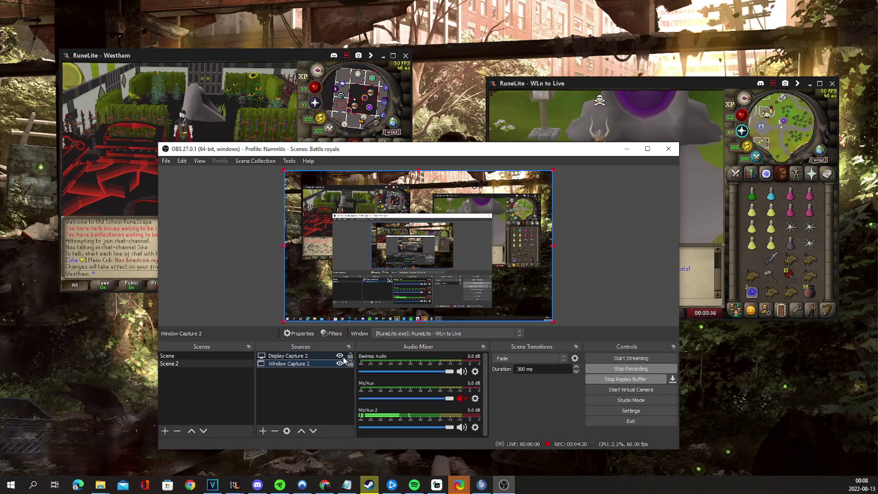